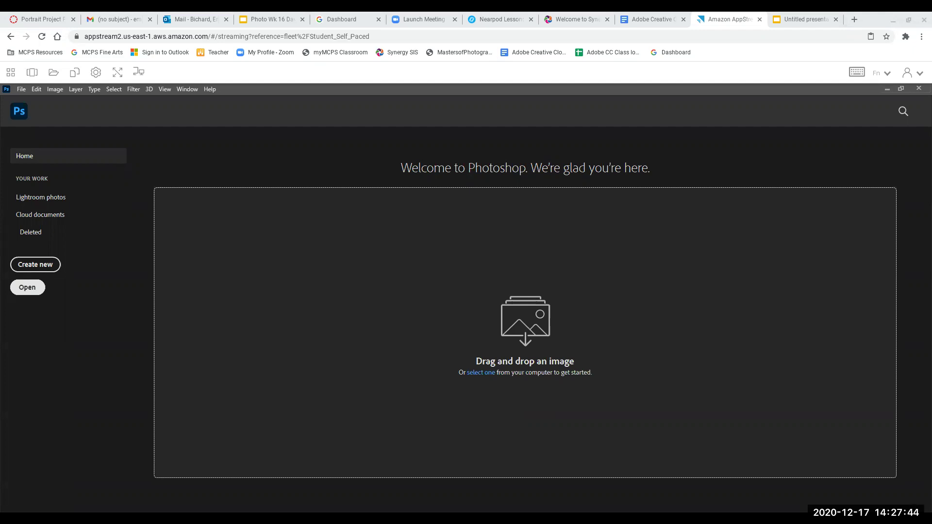
Browse from Open on the computer to This PC > Google Drive > My Drive.
left_click(27, 288)
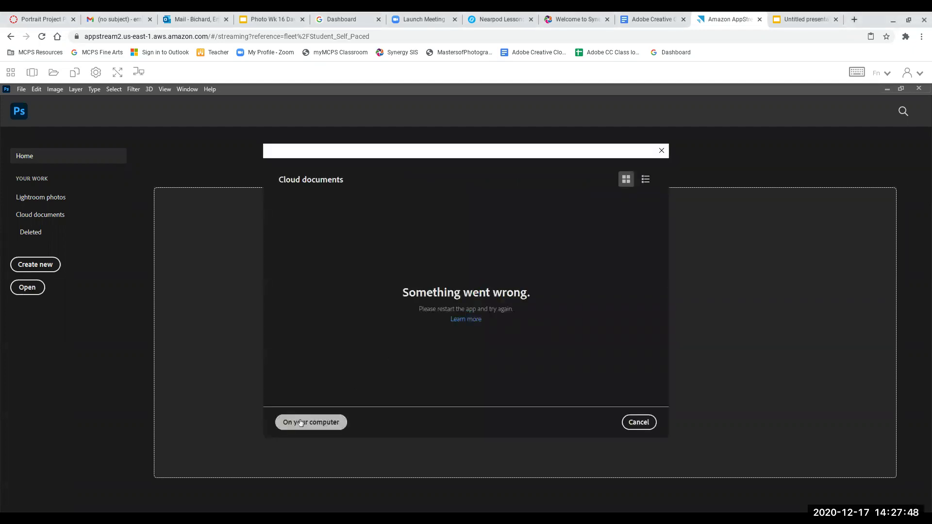
left_click(302, 423)
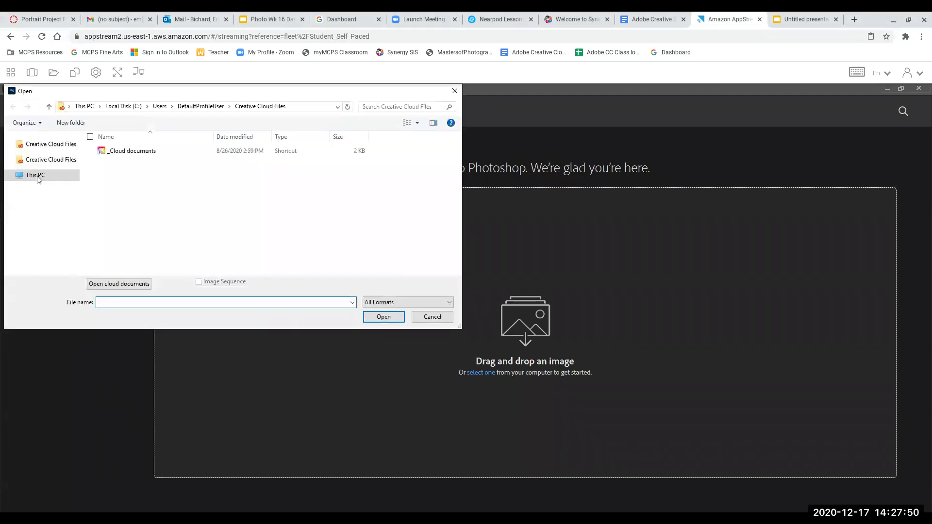
left_click(30, 176)
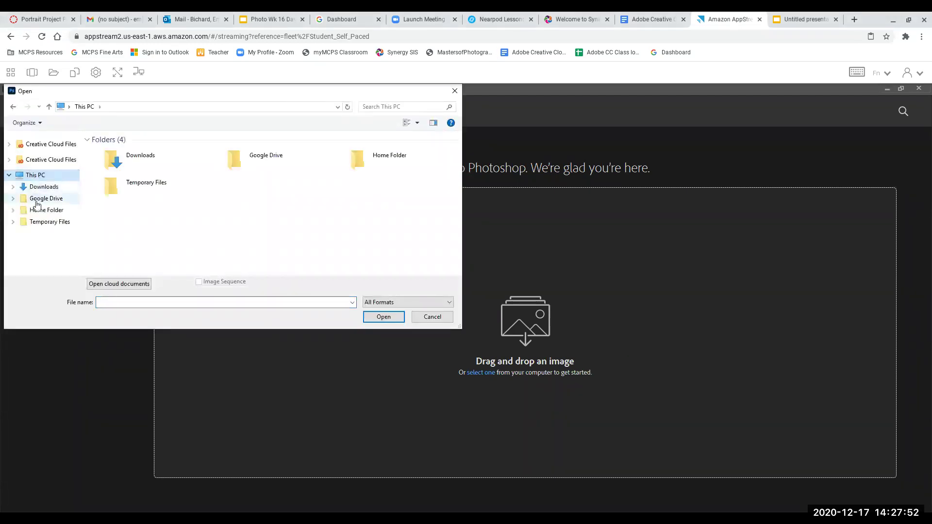
left_click(35, 203)
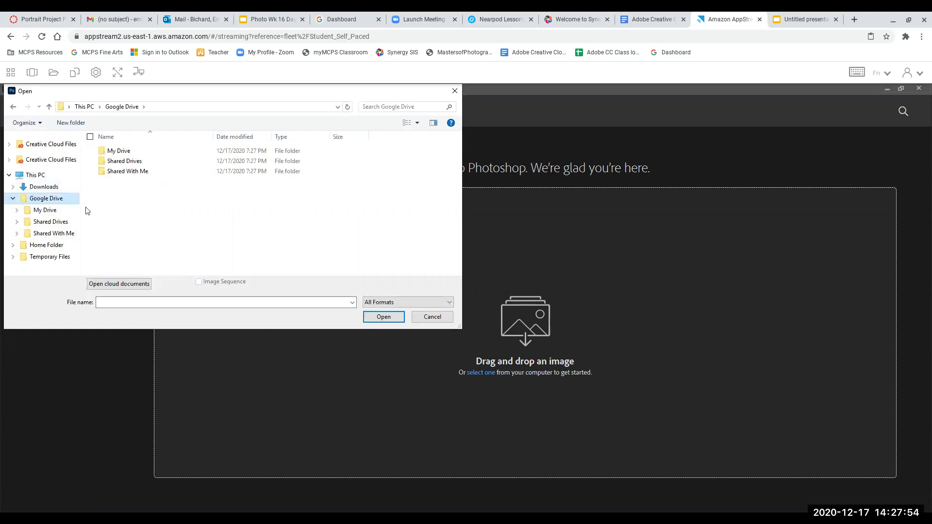
left_click(112, 154)
double_click(112, 154)
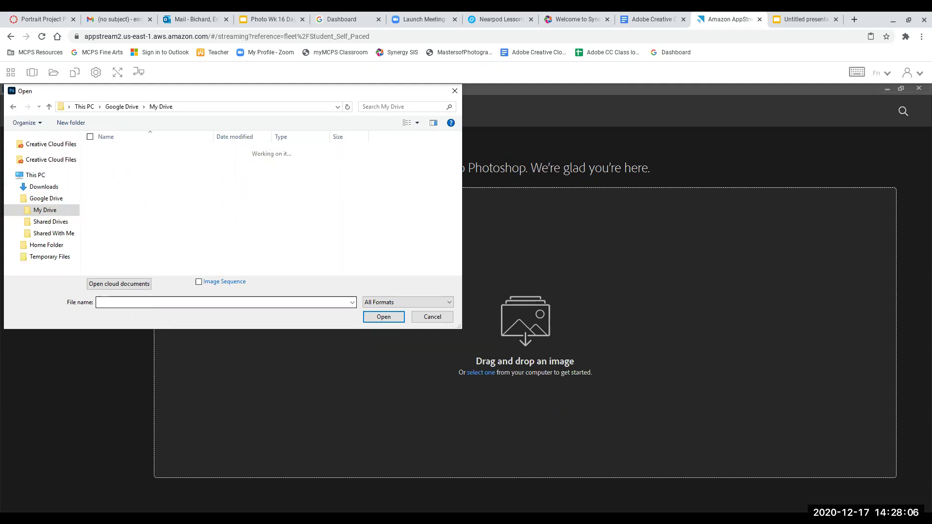
Choose fox1.psd from the file-name suggestions and open it.
left_click(124, 305)
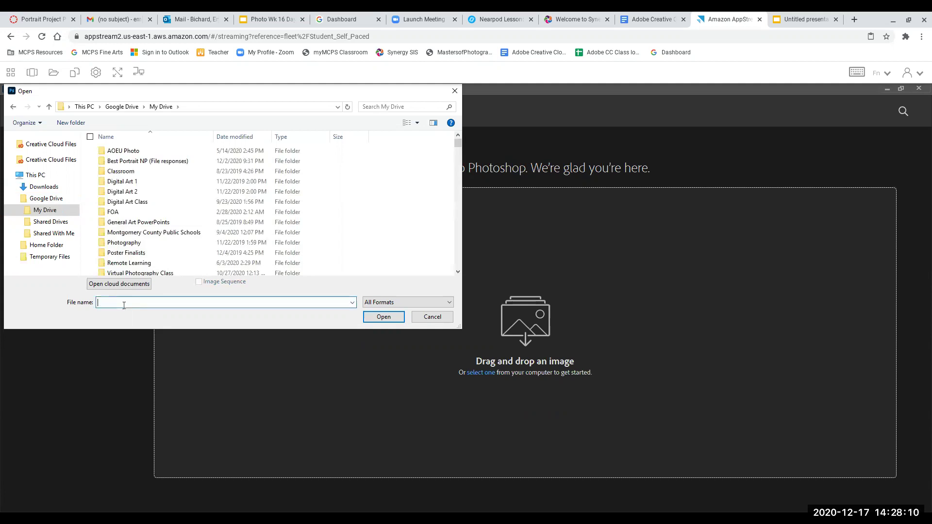
type("fox")
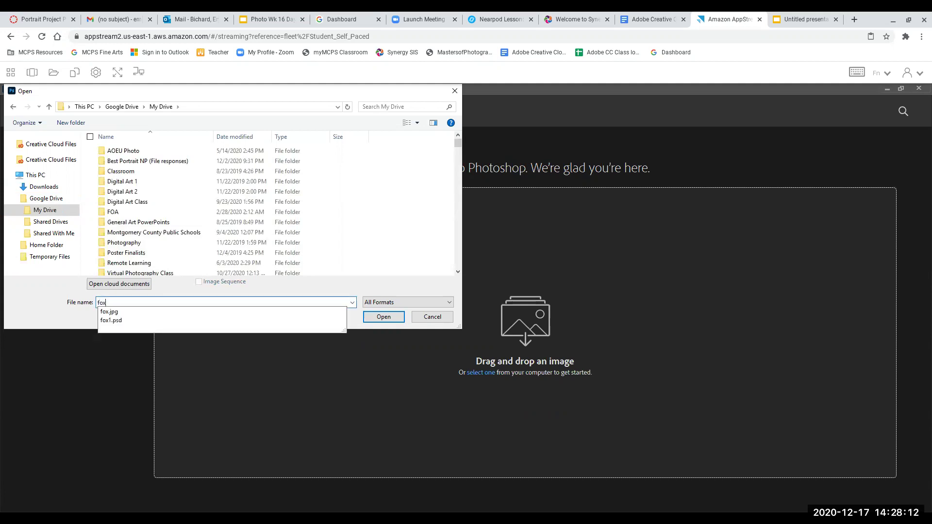
left_click(127, 321)
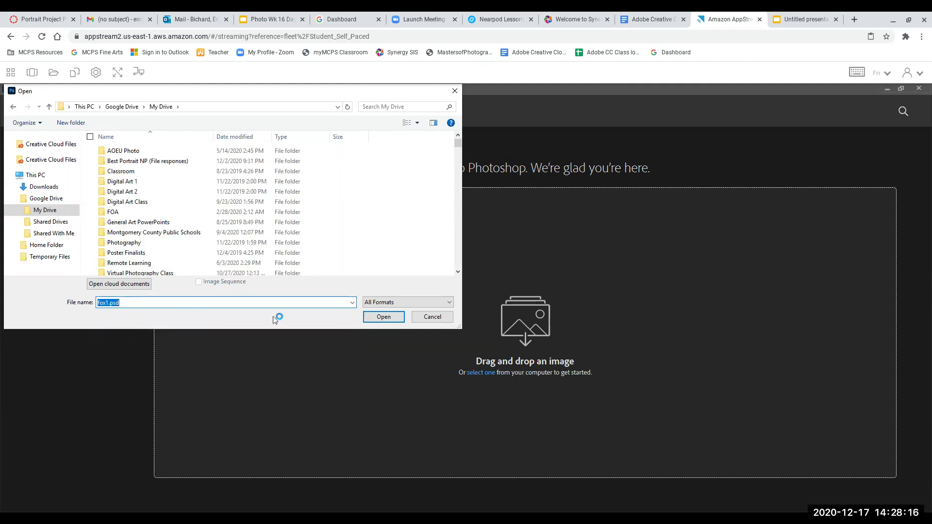
left_click(385, 320)
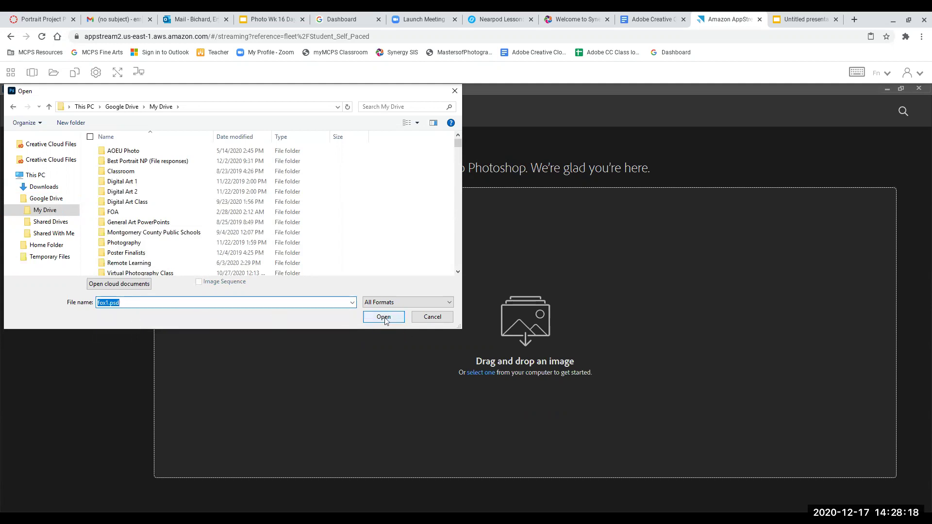
Finish opening fox1.psd, show its layers and fit the whole image in view.
left_click(385, 321)
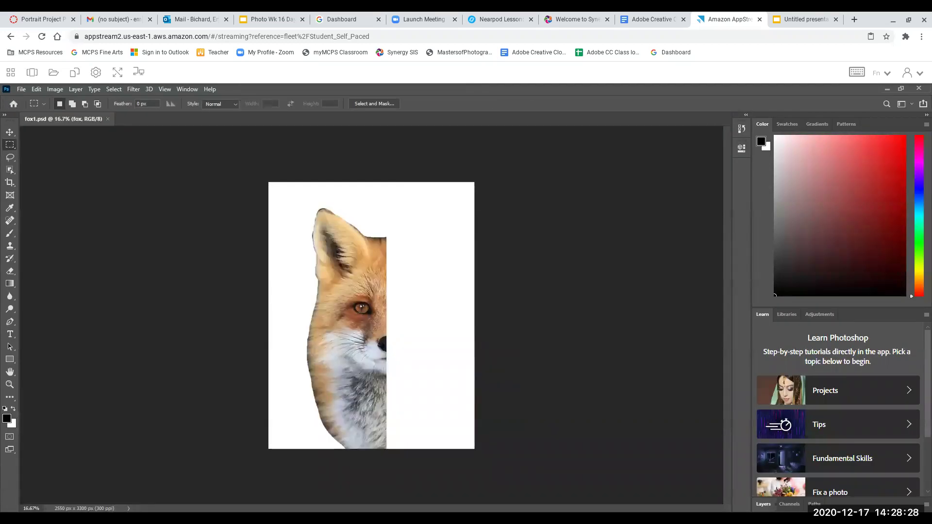
left_click(763, 503)
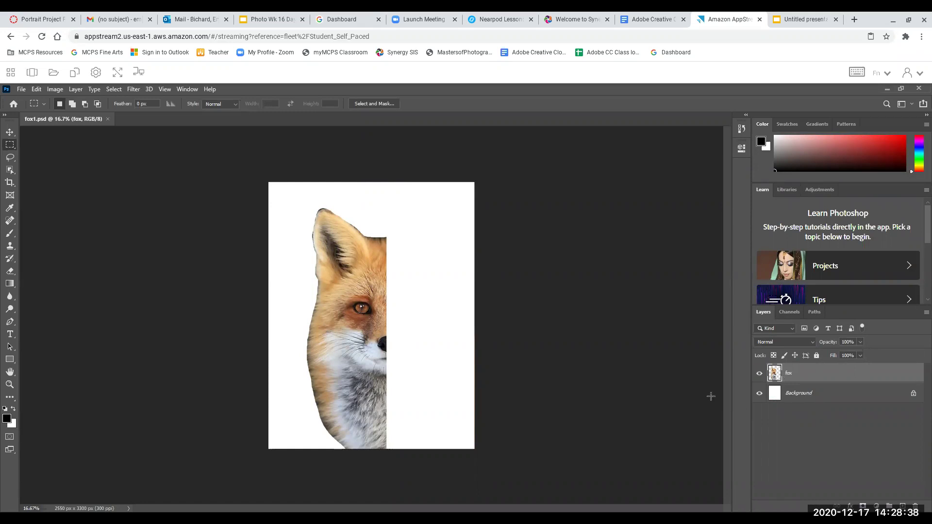
key("ctrl+0")
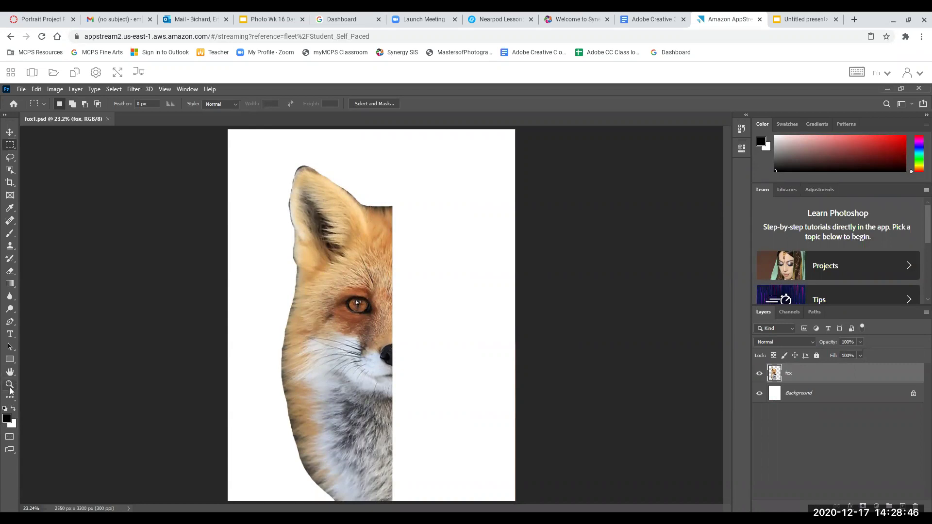
Zoom in twice on the fox's ear with the Zoom tool.
left_click(10, 386)
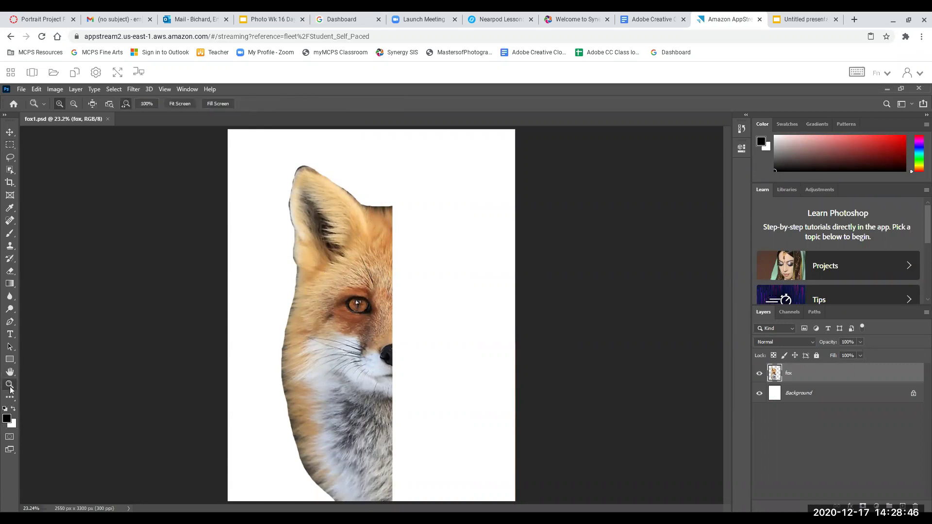
left_click(384, 239)
left_click(380, 214)
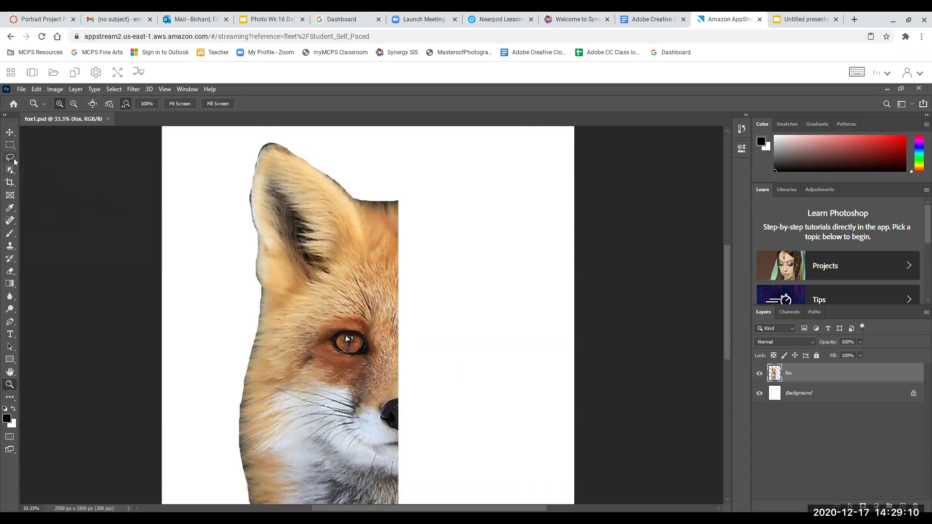
Select a small triangle with the Polygonal Lasso where the head top meets the cut edge.
left_click(15, 161)
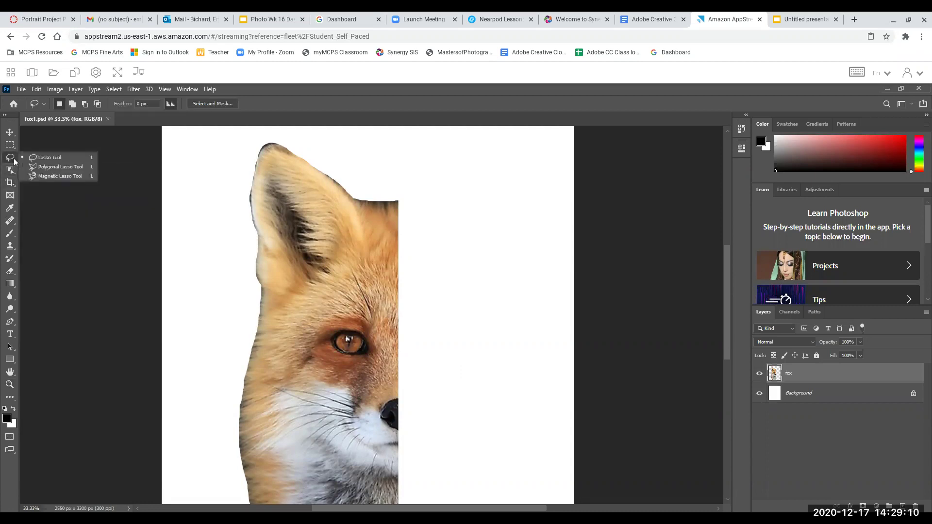
left_click(50, 171)
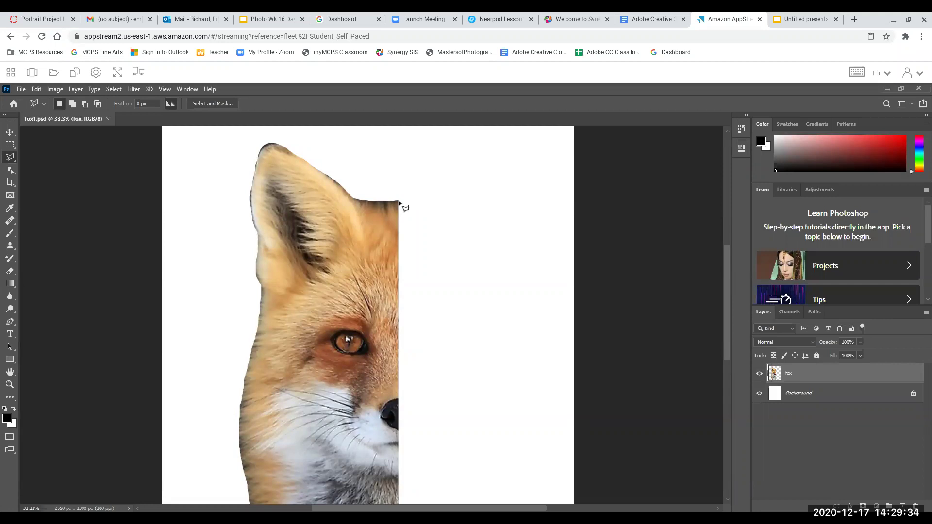
left_click(399, 202)
left_click(400, 240)
left_click(381, 203)
left_click(401, 205)
Fill the triangle with Filter > Blur > Average, then deselect.
left_click(134, 90)
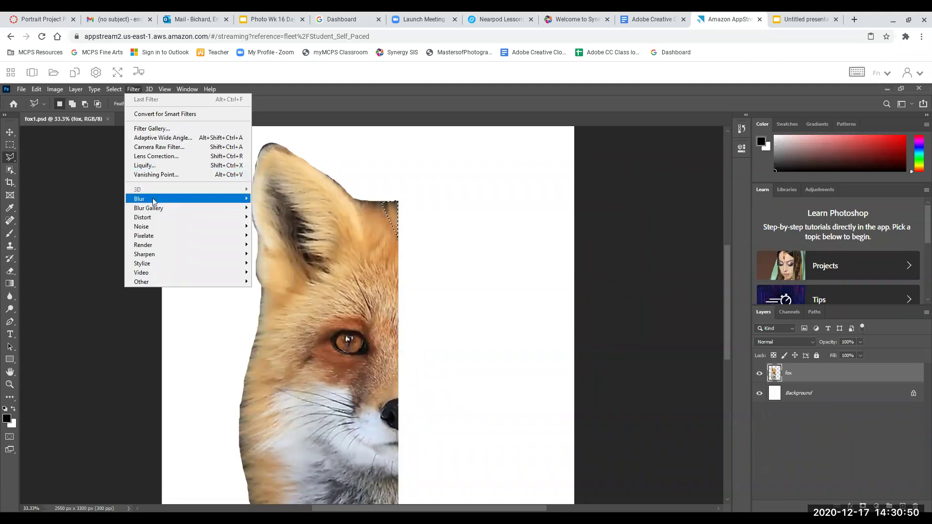
mouse_move(190, 199)
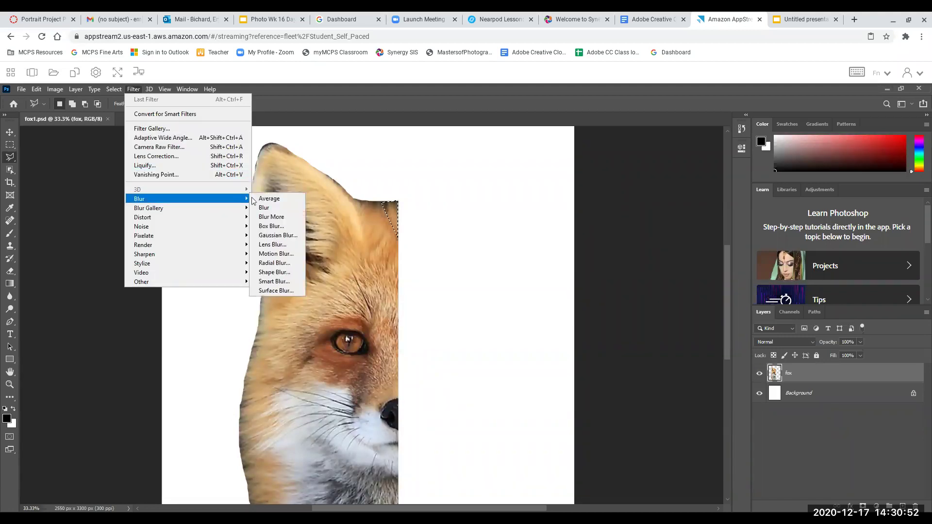
left_click(259, 199)
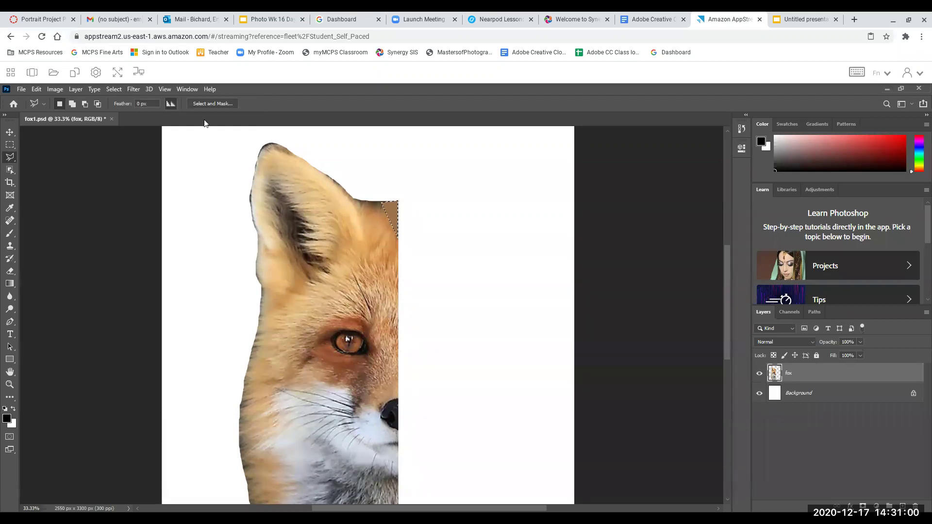
left_click(113, 90)
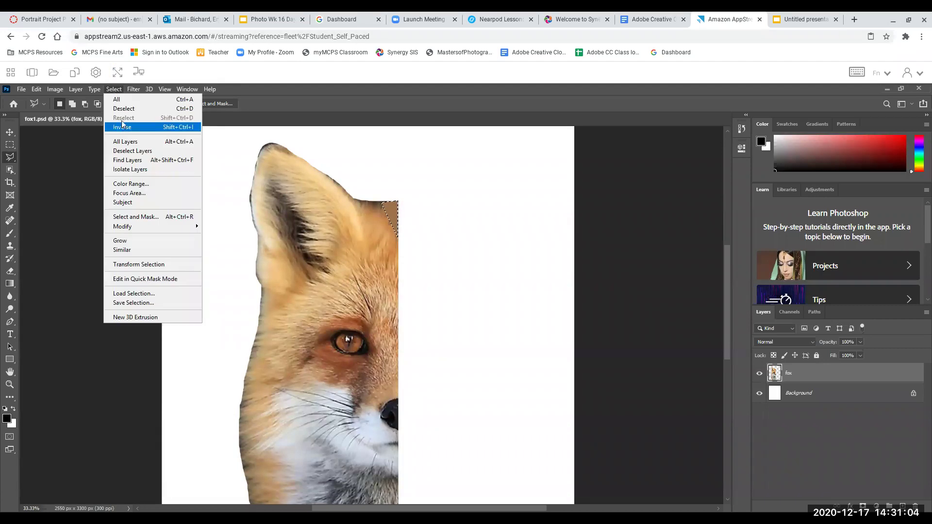
left_click(121, 112)
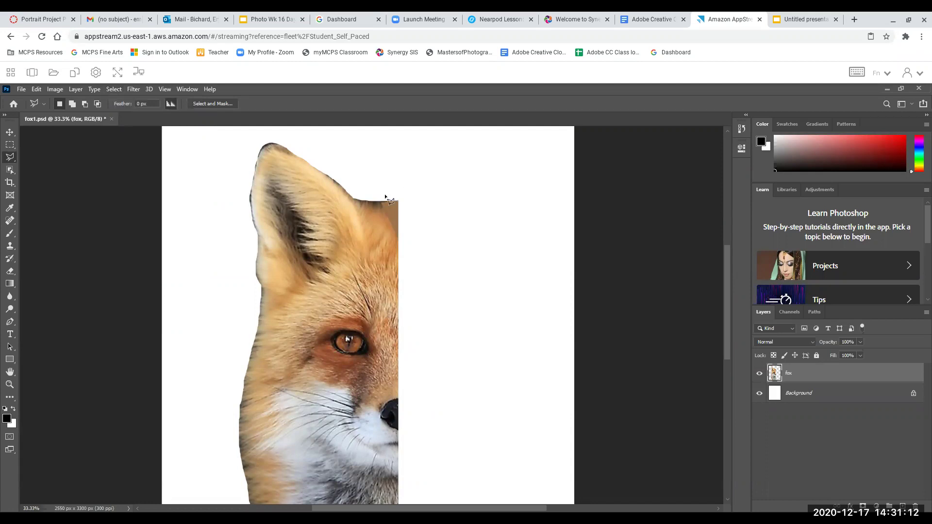
Outline a second triangle near the cut edge at the top of the ear.
left_click(389, 221)
left_click(369, 244)
left_click(388, 220)
left_click(400, 243)
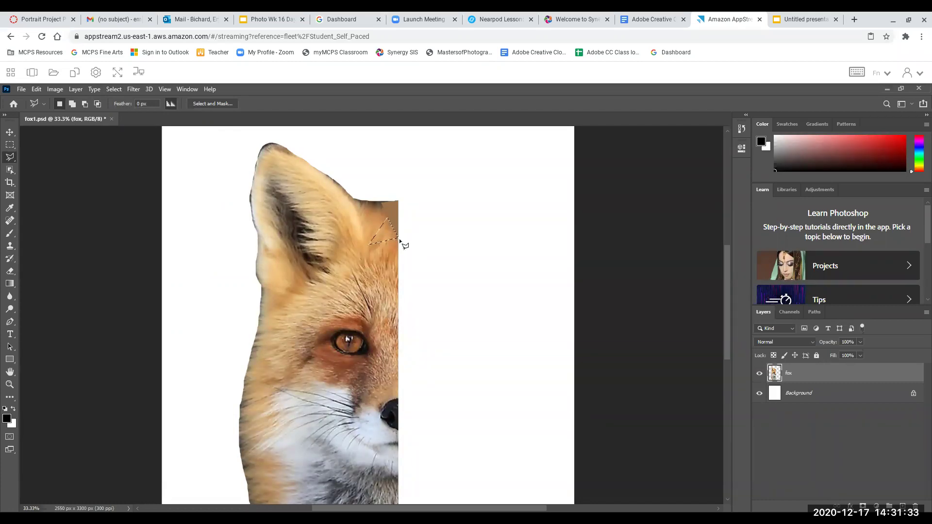
Average the ear triangle into one flat tan colour and deselect with Ctrl+D.
left_click(137, 91)
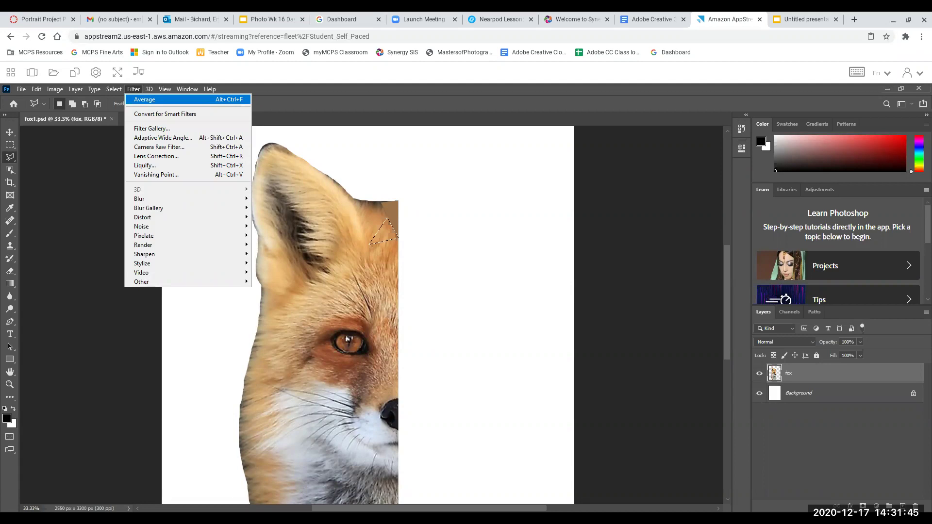
left_click(141, 100)
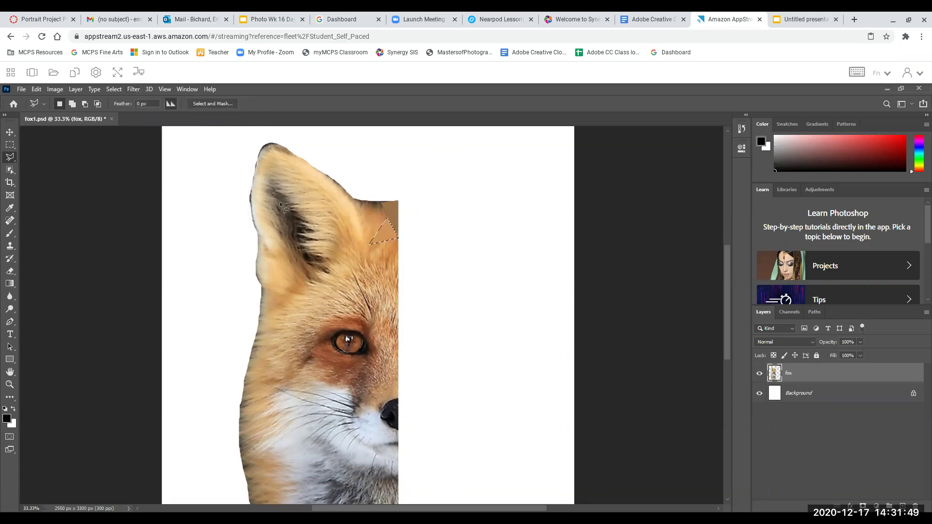
key("ctrl+d")
Select a triangle along the ear edge, average its colour and deselect.
left_click(381, 203)
left_click(356, 203)
double_click(389, 220)
left_click(133, 90)
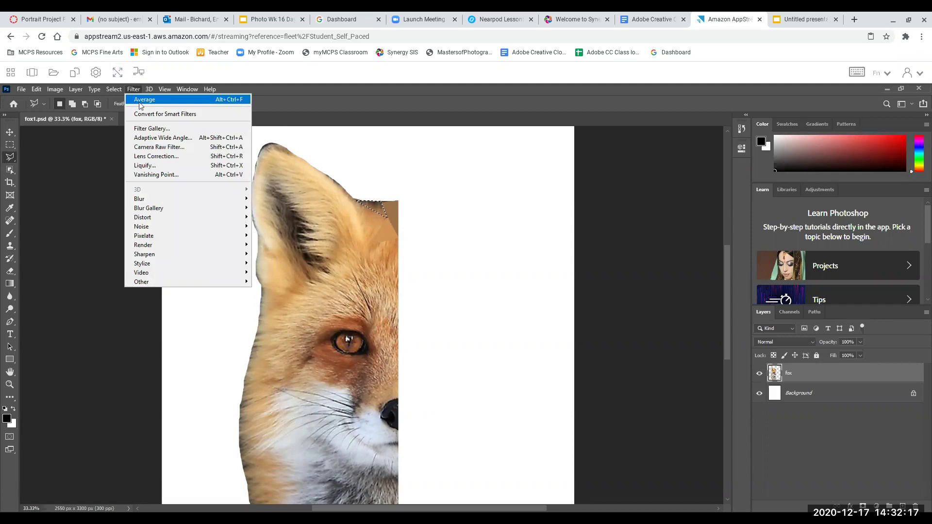
left_click(140, 102)
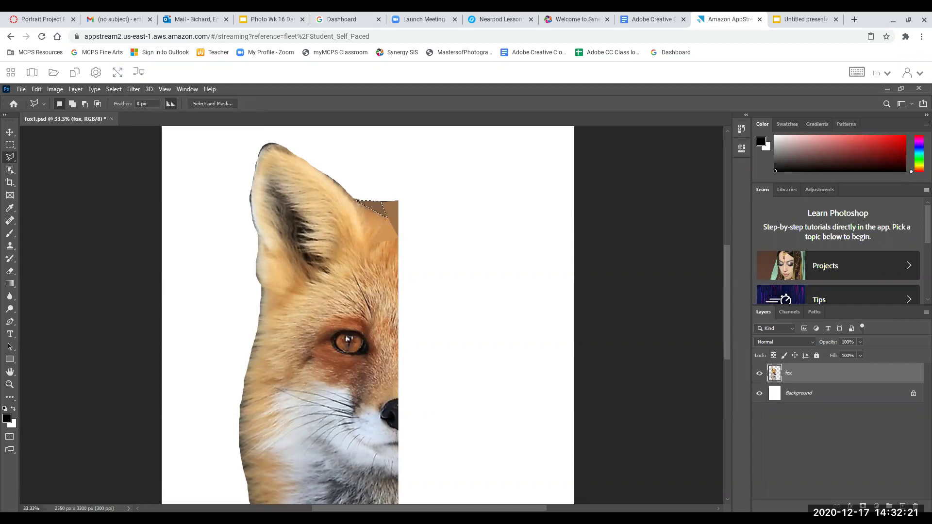
key("ctrl+d")
Select a further ear triangle lower down, average it to flat colour and deselect.
left_click(376, 213)
left_click(356, 202)
left_click(368, 246)
double_click(388, 218)
left_click(133, 89)
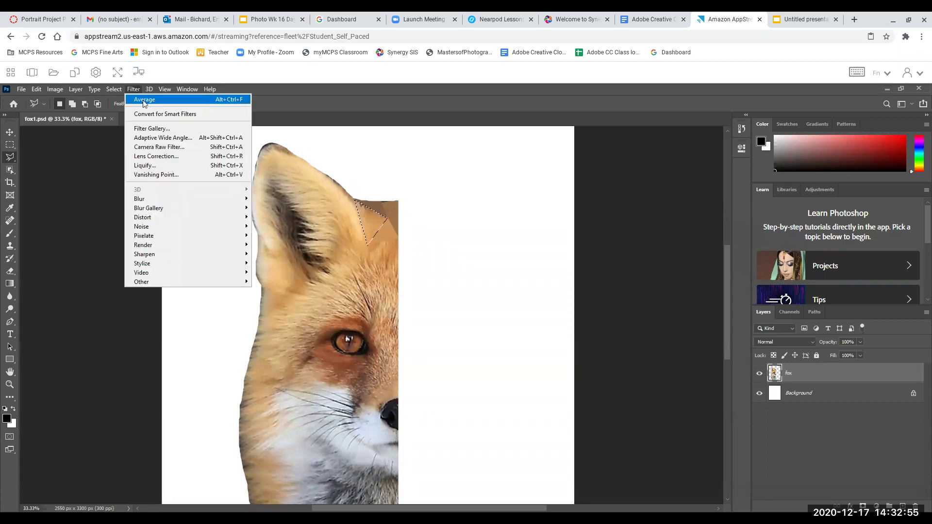
left_click(143, 100)
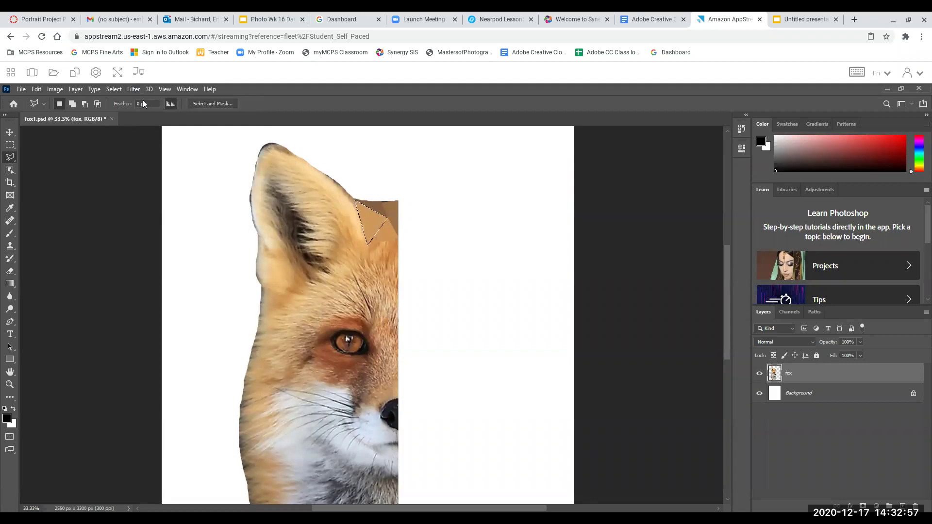
key("ctrl+d")
left_click(328, 355)
left_click(351, 317)
left_click(374, 355)
left_click(329, 359)
left_click(136, 92)
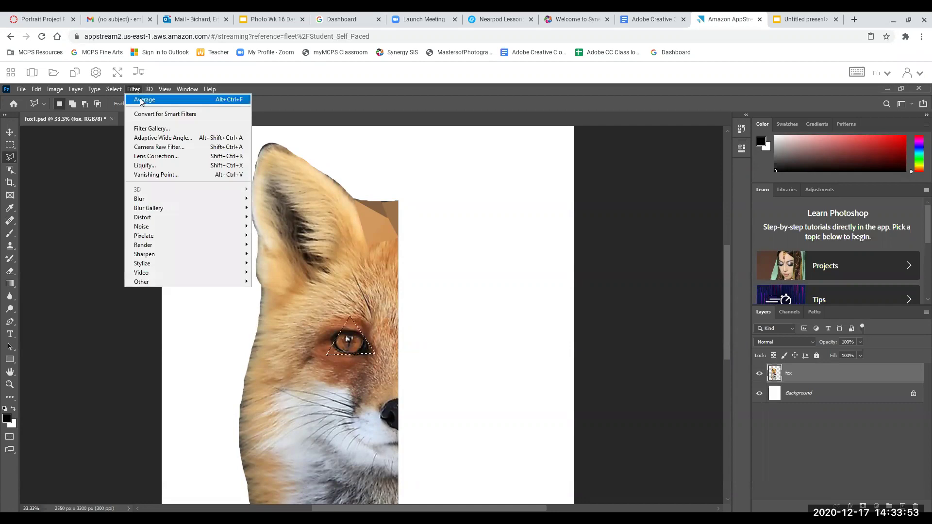
left_click(140, 99)
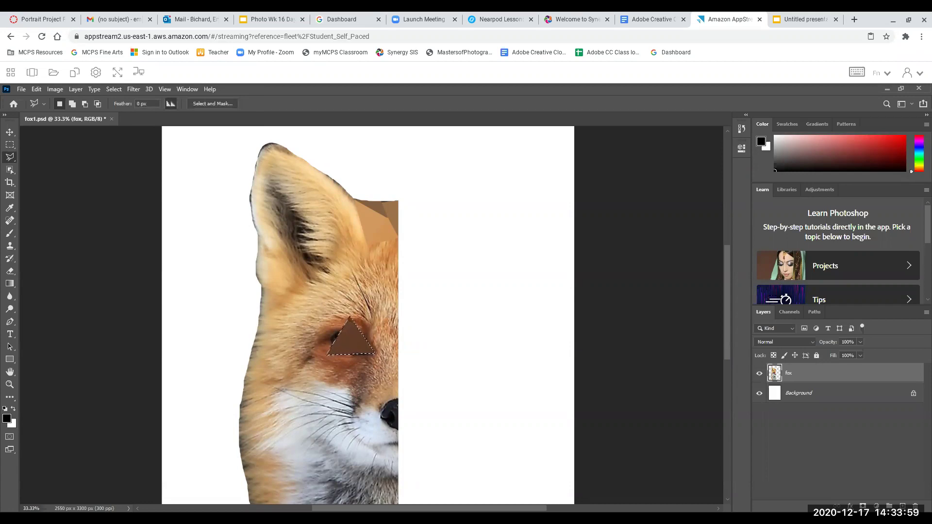
key("ctrl+z")
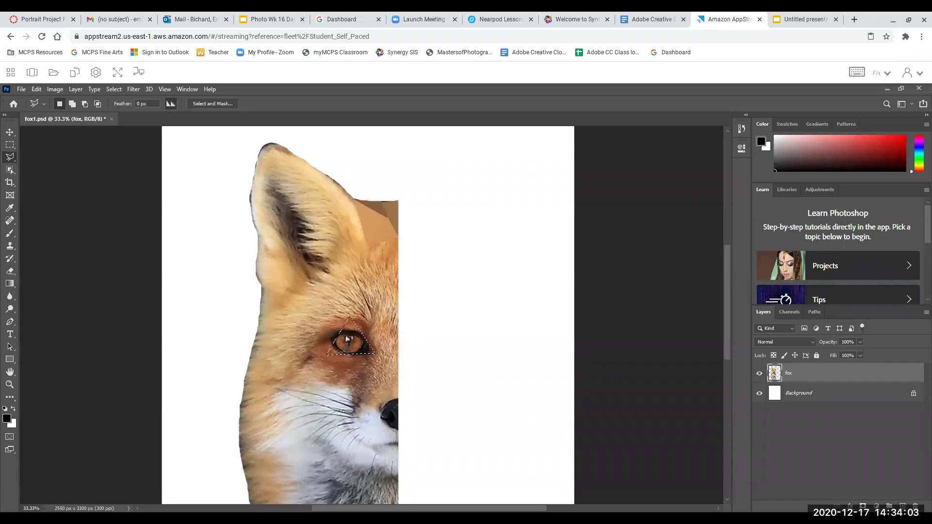
key("ctrl+d")
Start Save As on the computer and navigate to Google Drive > My Drive.
left_click(21, 89)
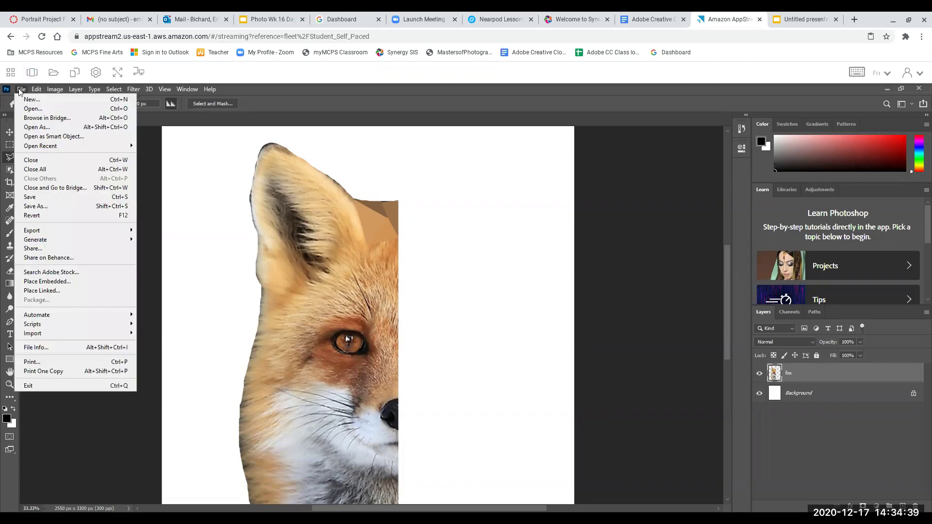
left_click(39, 206)
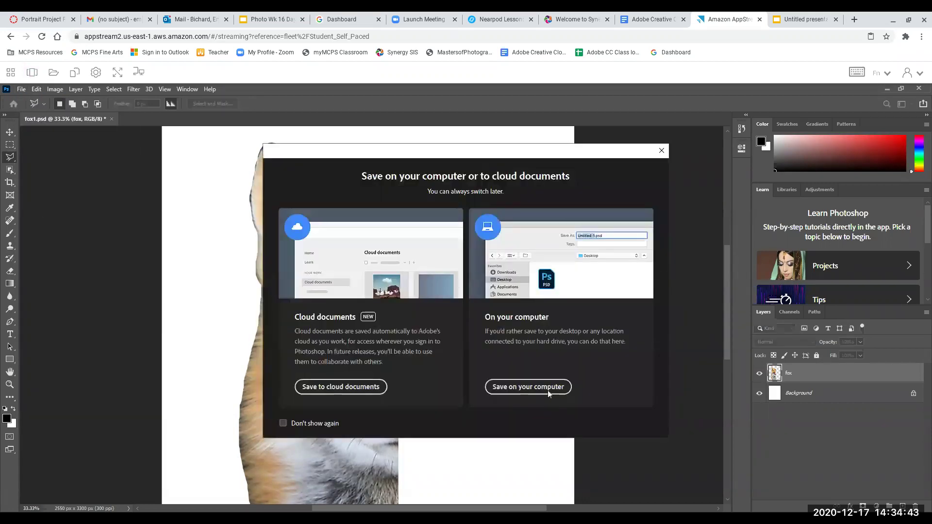
left_click(547, 391)
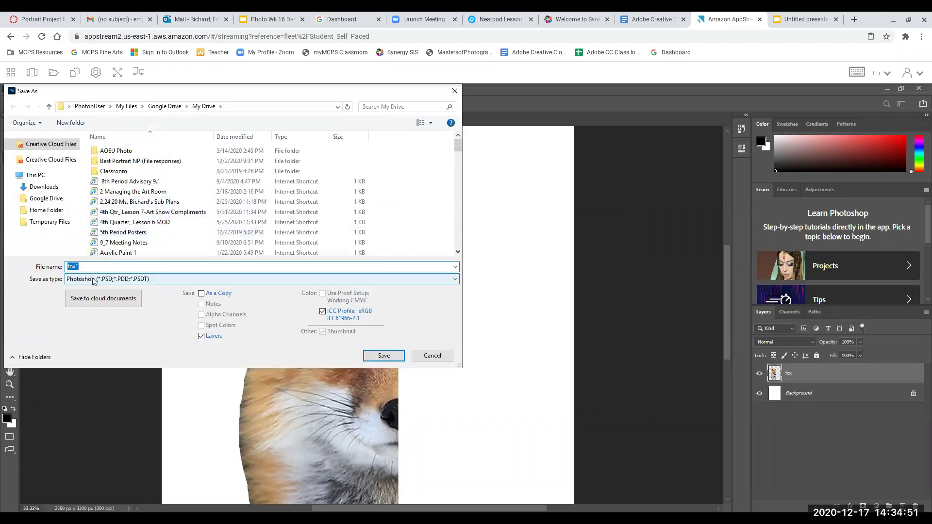
left_click(55, 200)
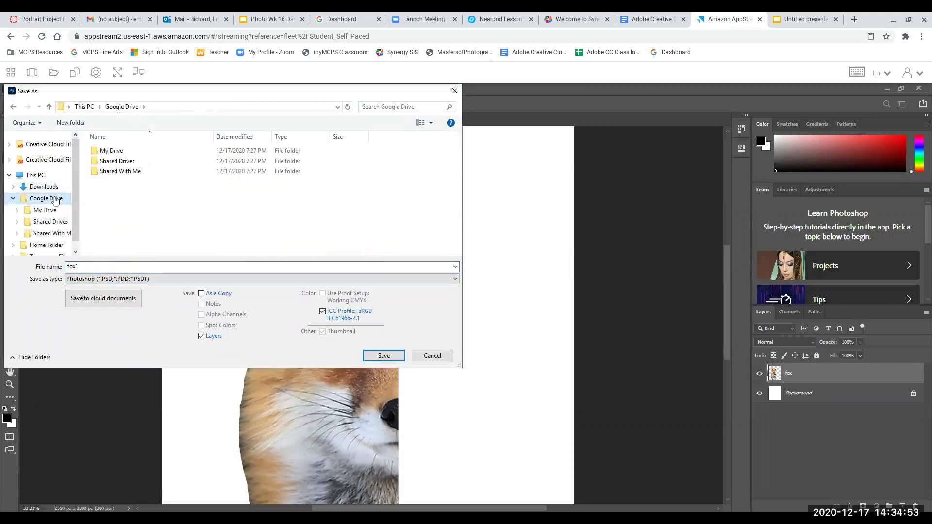
left_click(120, 151)
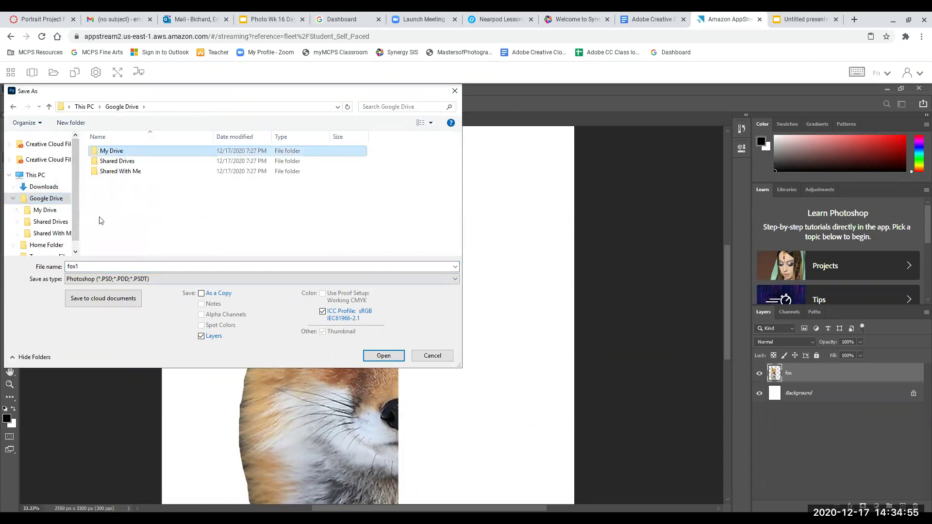
key("Return")
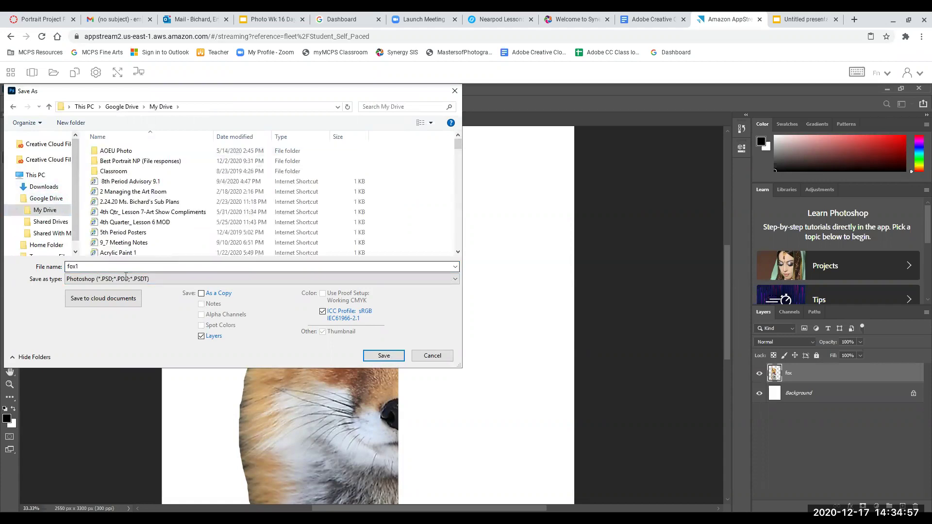